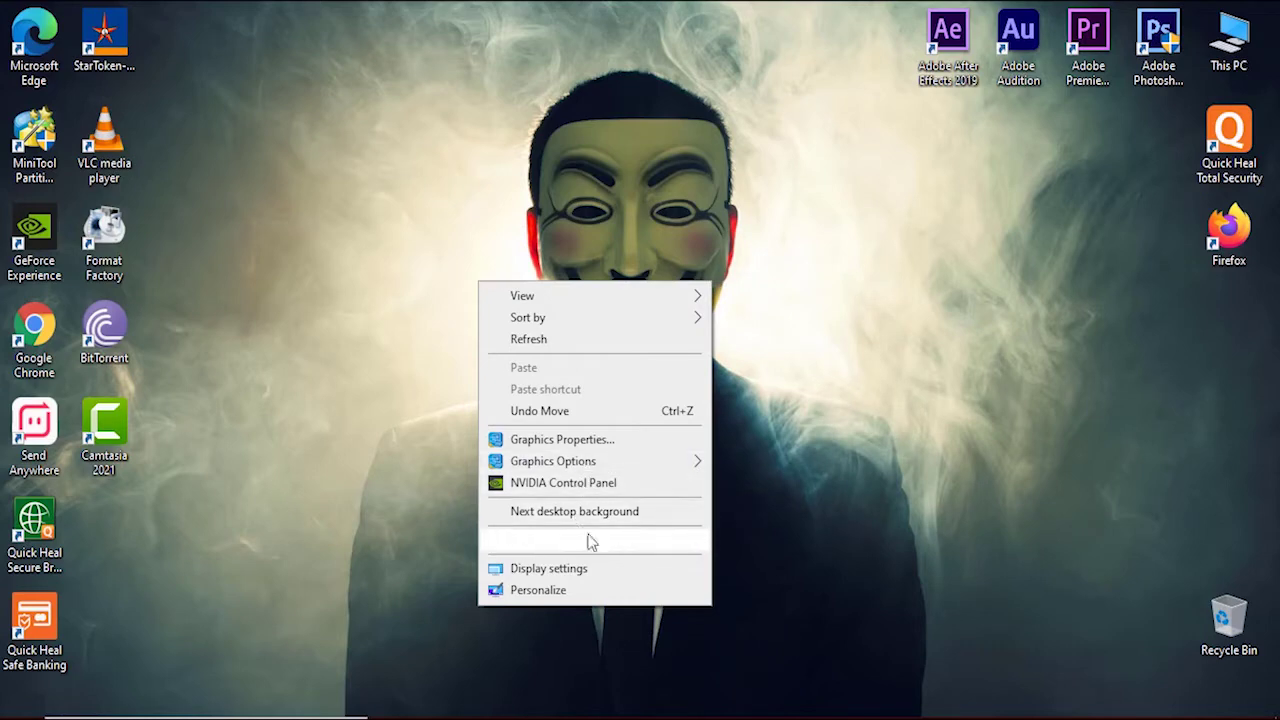
Inspect the context menu entries of the desktop and of the unetbootin-windows-681.exe file in Downloads\Programs.
{"action": "mouse_move", "coordinate": [624, 545]}
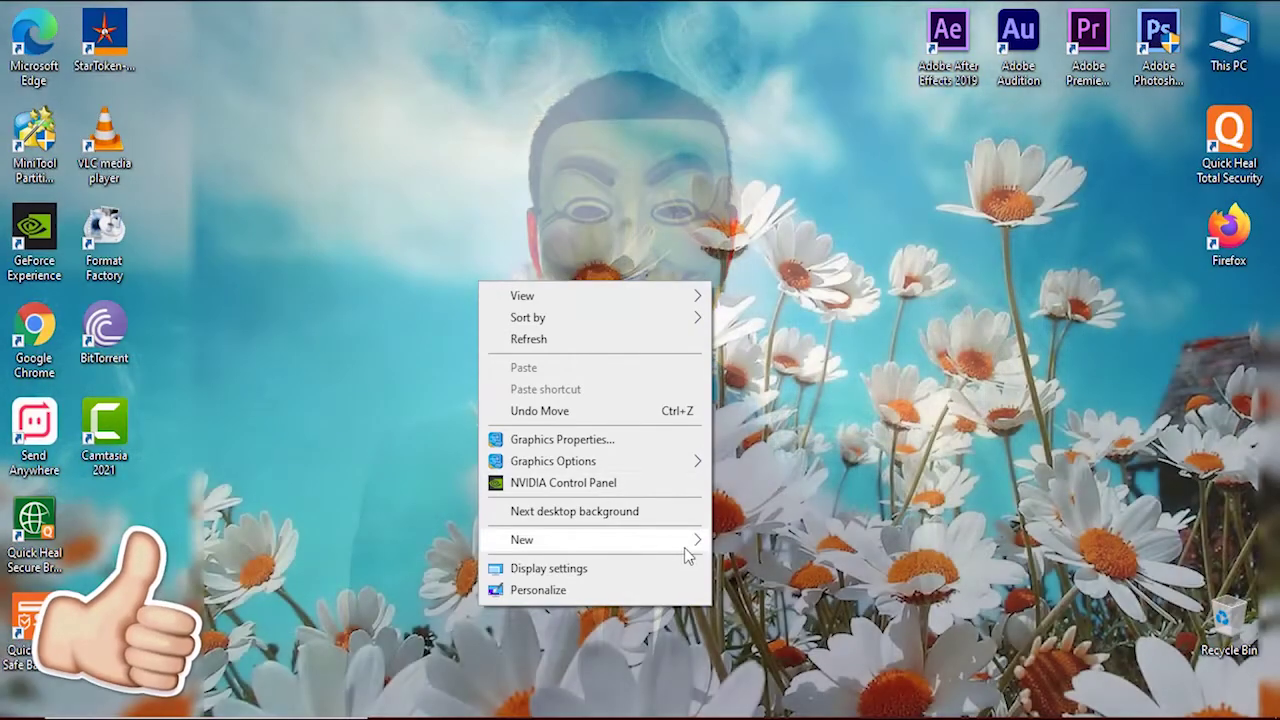
{"action": "mouse_move", "coordinate": [690, 537]}
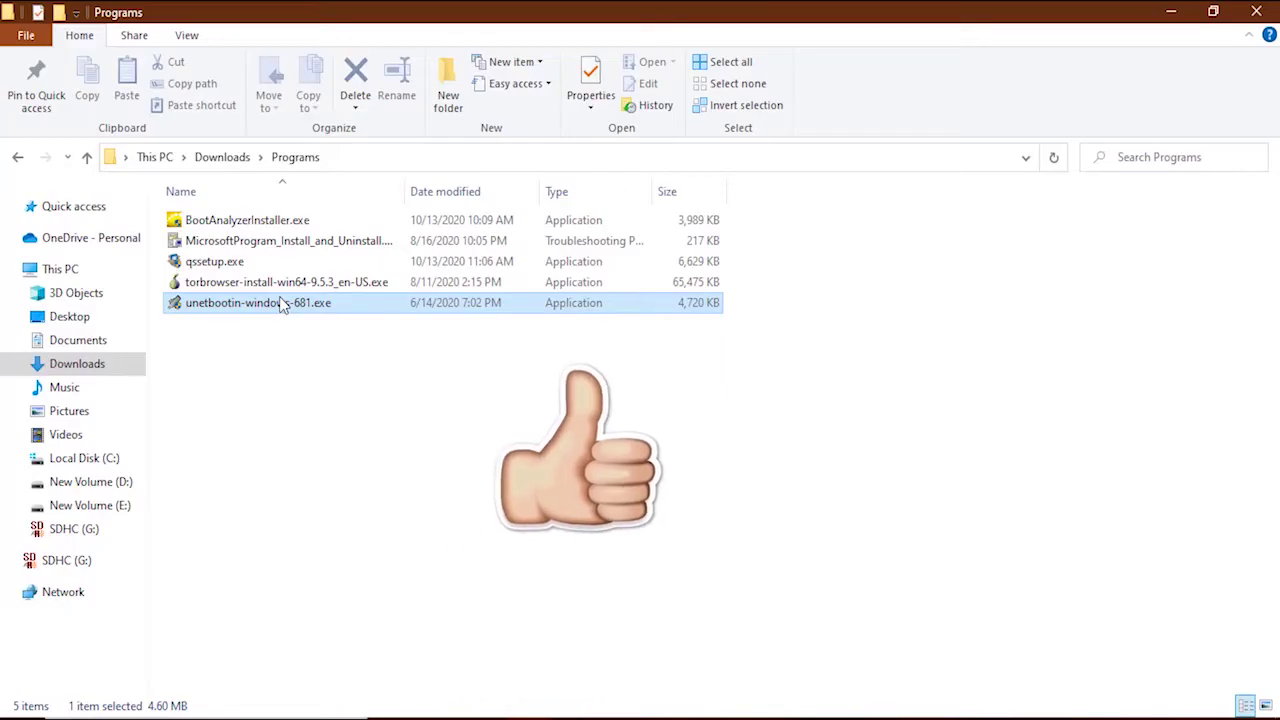
{"action": "right_click", "coordinate": [281, 305]}
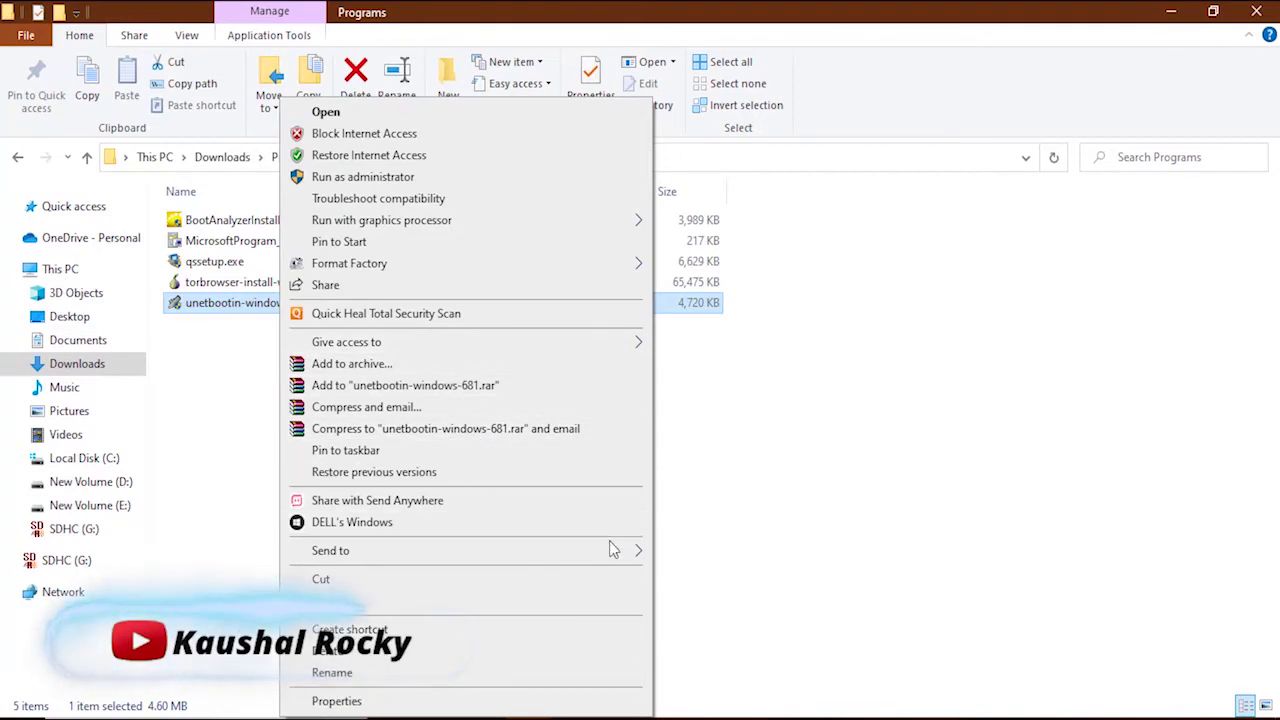
{"action": "mouse_move", "coordinate": [618, 553]}
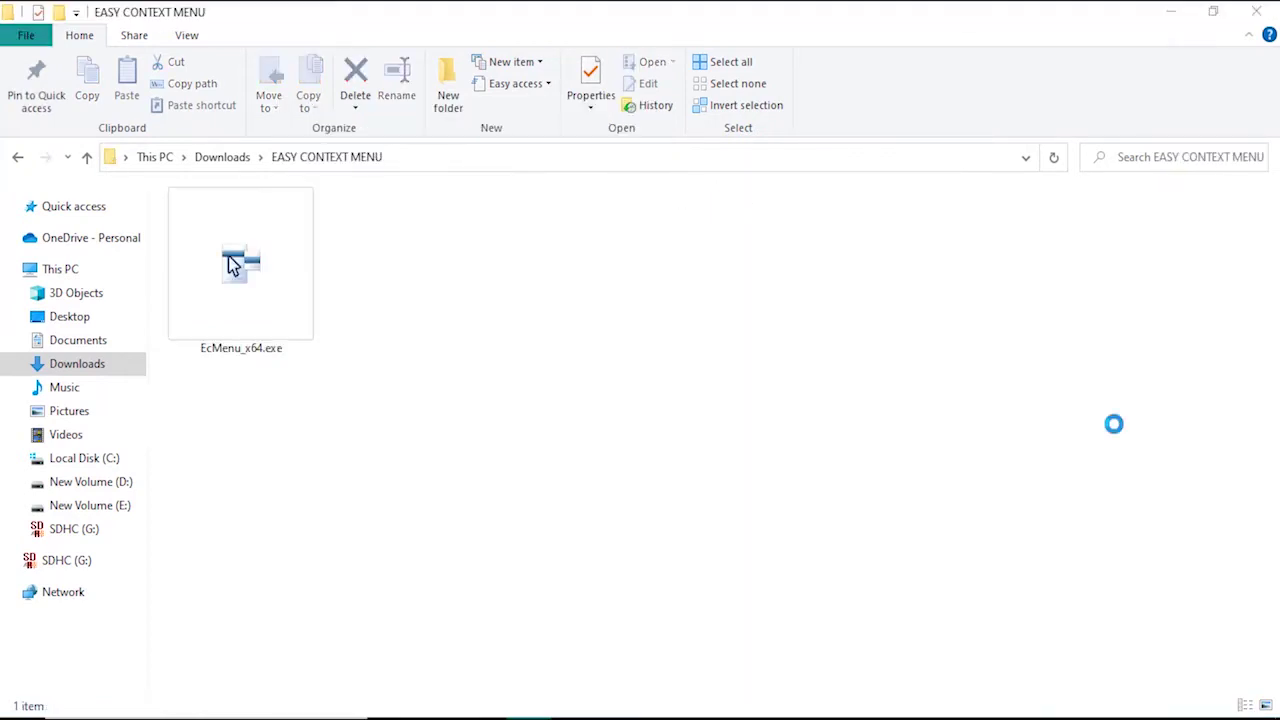
Launch EcMenu_x64.exe from the EASY CONTEXT MENU folder, allow it to run past SmartScreen, and reposition its window.
{"action": "left_click", "coordinate": [276, 279]}
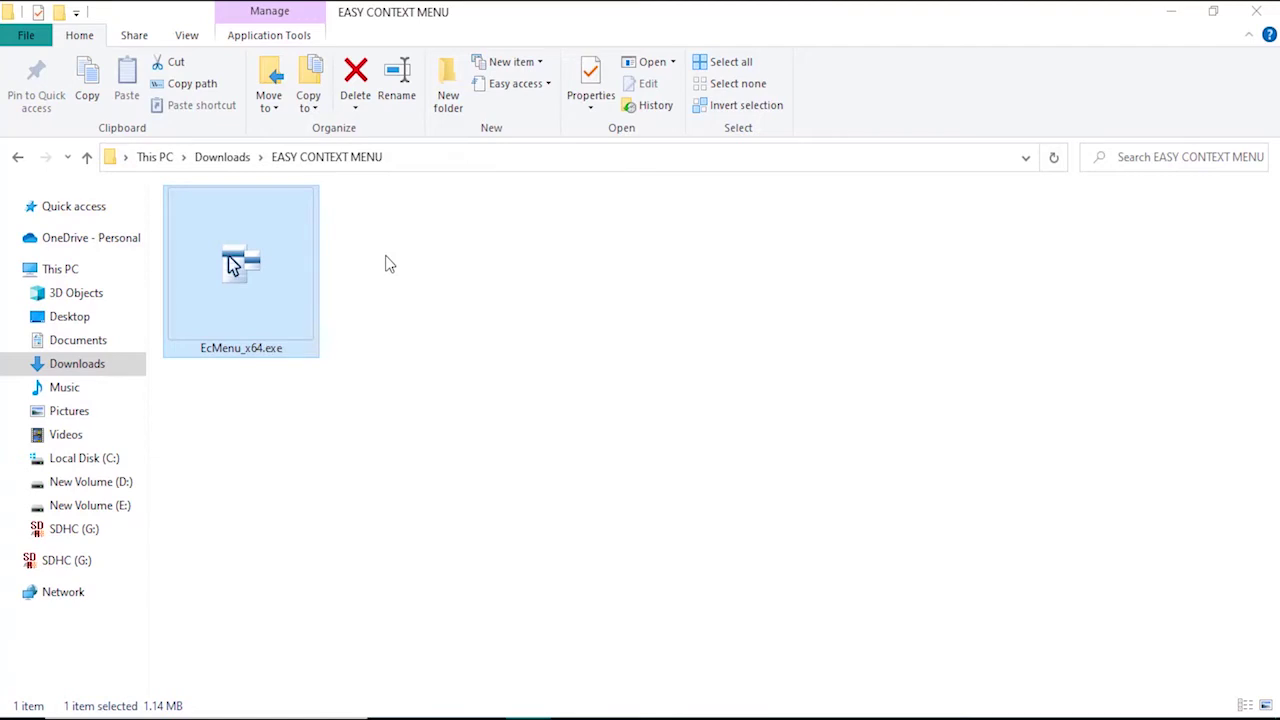
{"action": "double_click", "coordinate": [259, 292]}
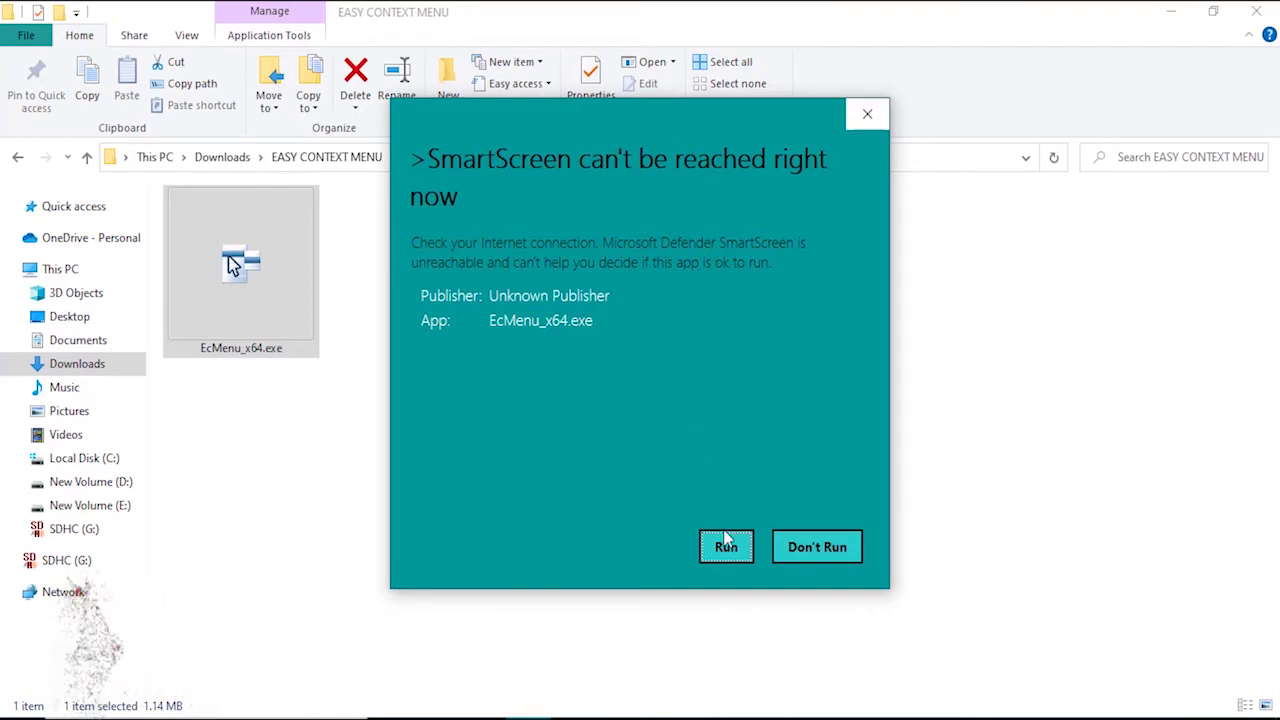
{"action": "left_click", "coordinate": [726, 548]}
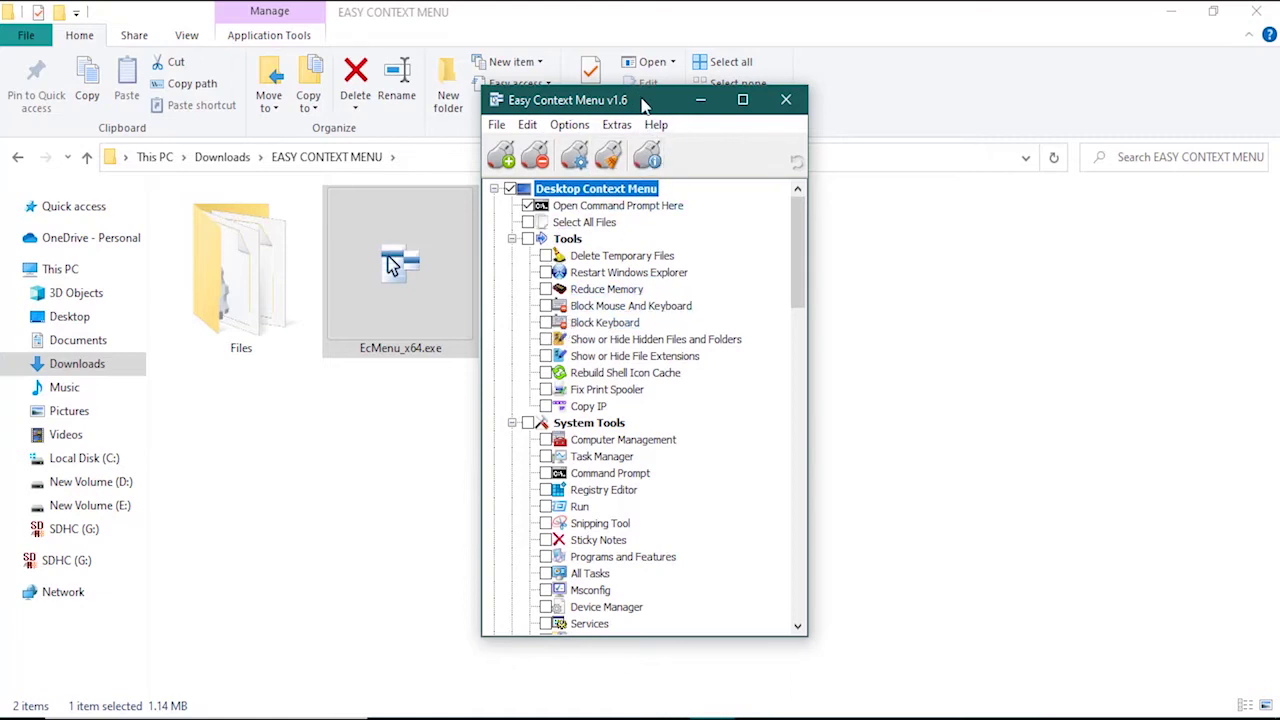
{"action": "left_click_drag", "start_coordinate": [650, 104], "coordinate": [684, 78]}
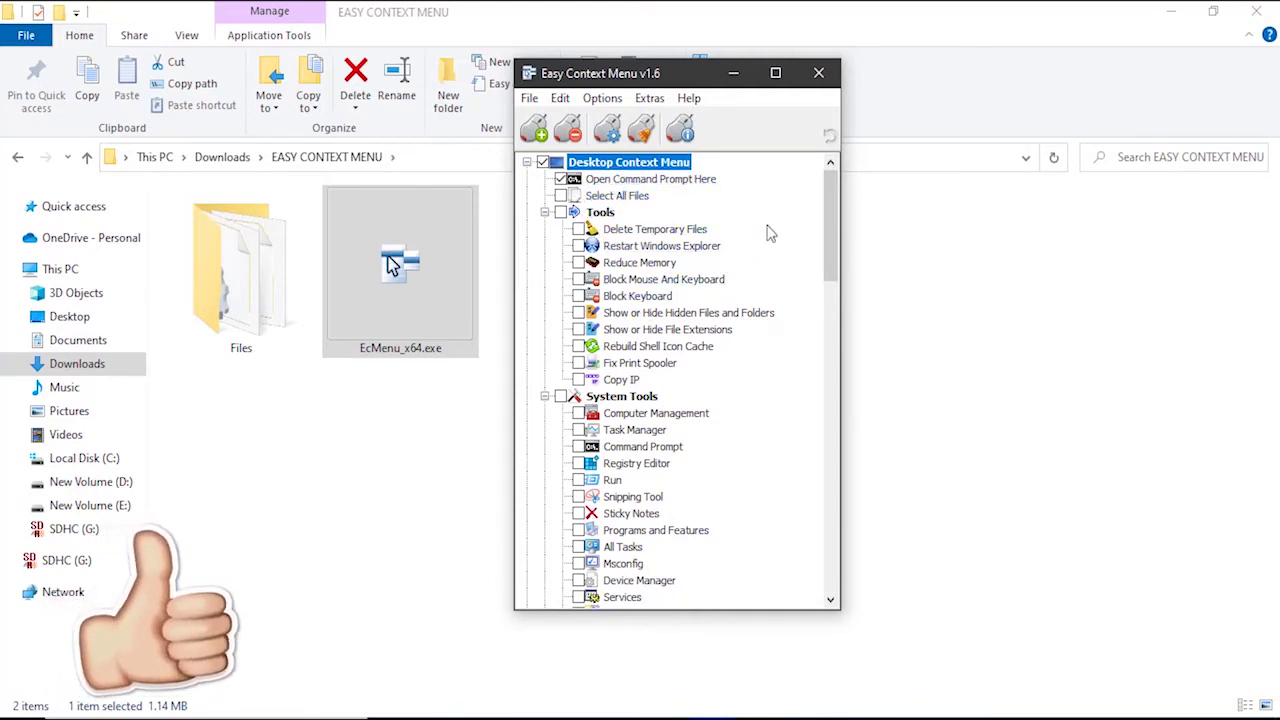
Enable Show or Hide File Extensions under the desktop Tools, plus Registry Editor and Msconfig under the desktop System Tools.
{"action": "scroll", "coordinate": [831, 260], "scroll_direction": "down", "scroll_amount": 1}
{"action": "left_click_drag", "start_coordinate": [831, 265], "coordinate": [834, 232]}
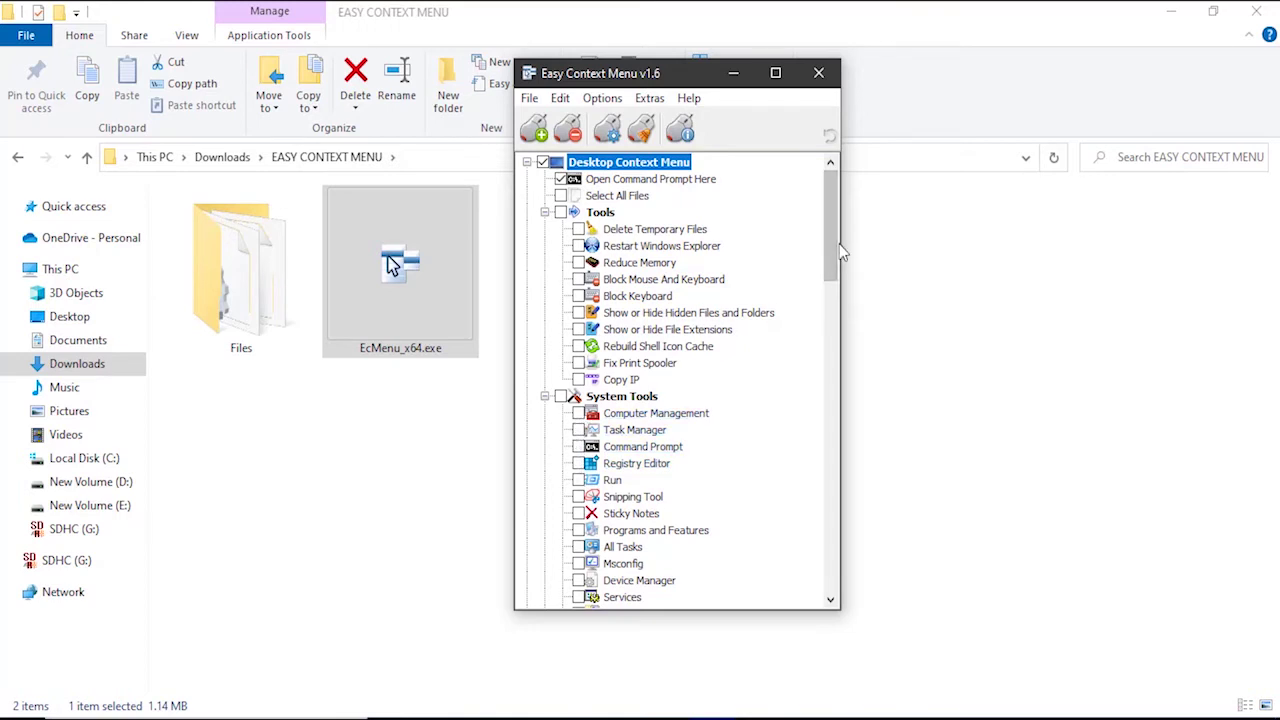
{"action": "left_click_drag", "start_coordinate": [838, 268], "coordinate": [840, 330]}
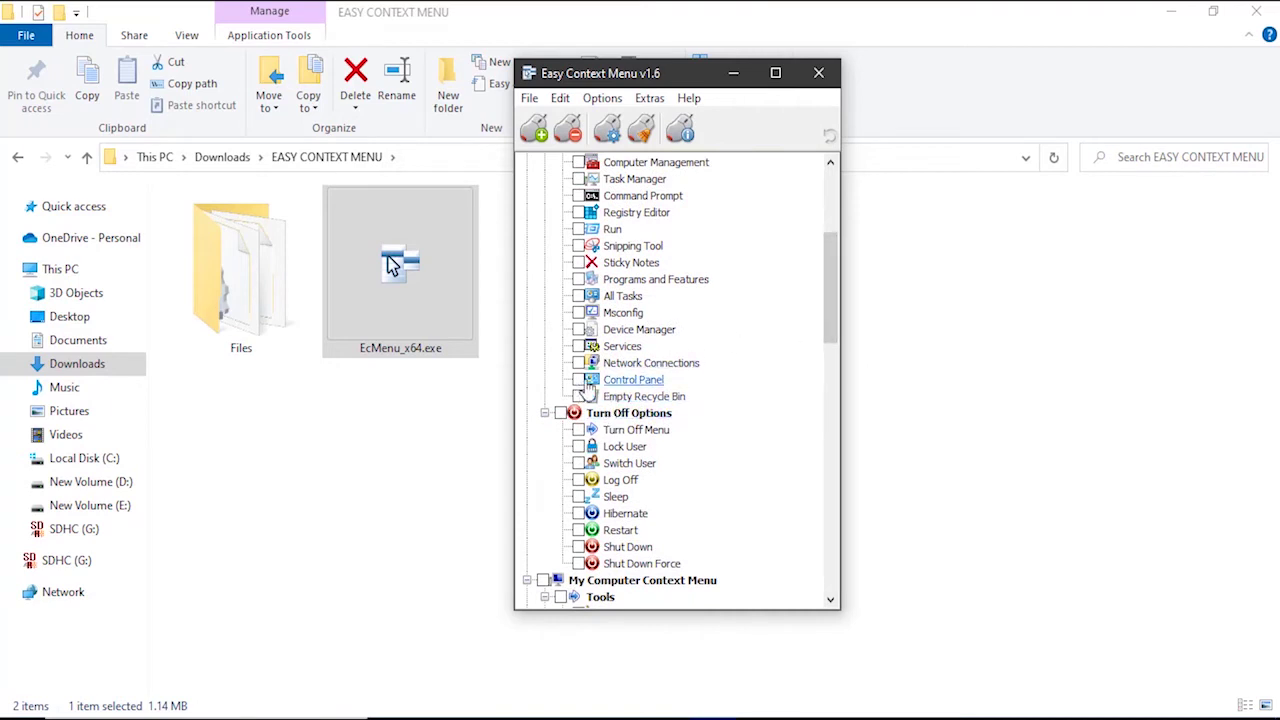
{"action": "scroll", "coordinate": [580, 460], "scroll_direction": "up", "scroll_amount": 5}
{"action": "left_click", "coordinate": [578, 329]}
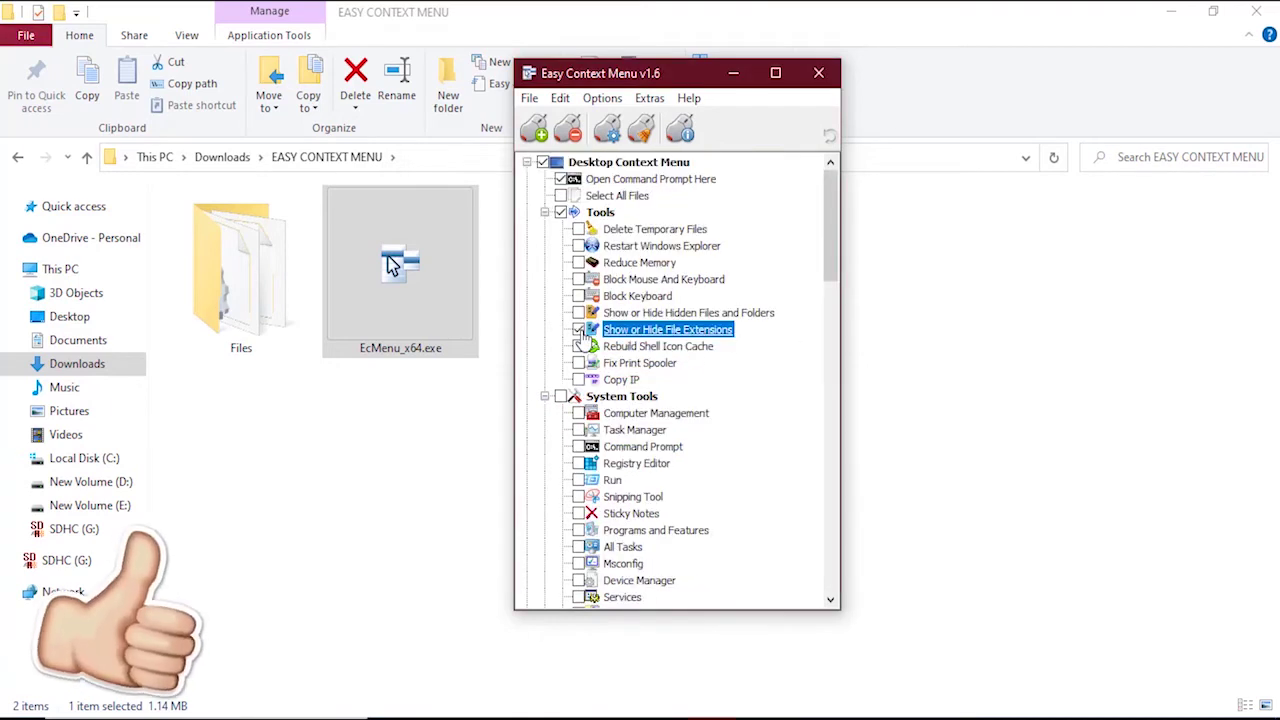
{"action": "left_click", "coordinate": [579, 464]}
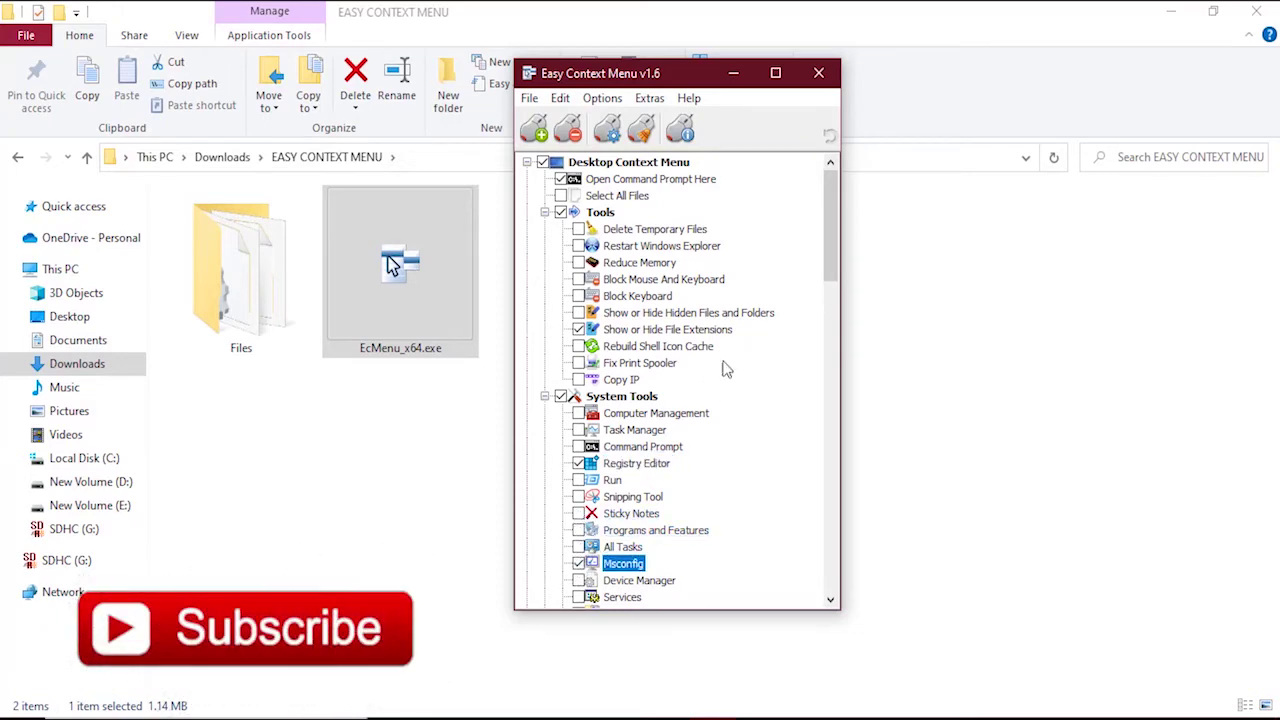
Enable Shut Down in the desktop Turn Off Options and Defrag for drives, and apply the changes.
{"action": "scroll", "coordinate": [726, 370], "scroll_direction": "down", "scroll_amount": 10}
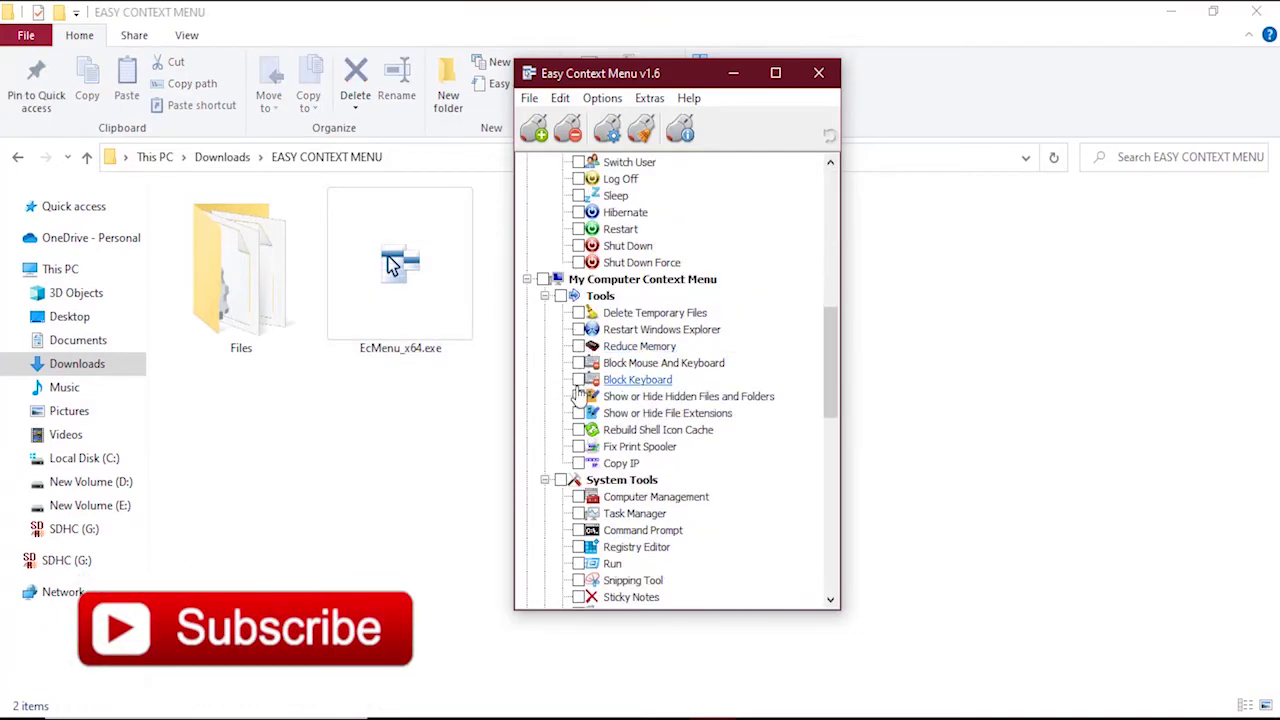
{"action": "left_click", "coordinate": [582, 250]}
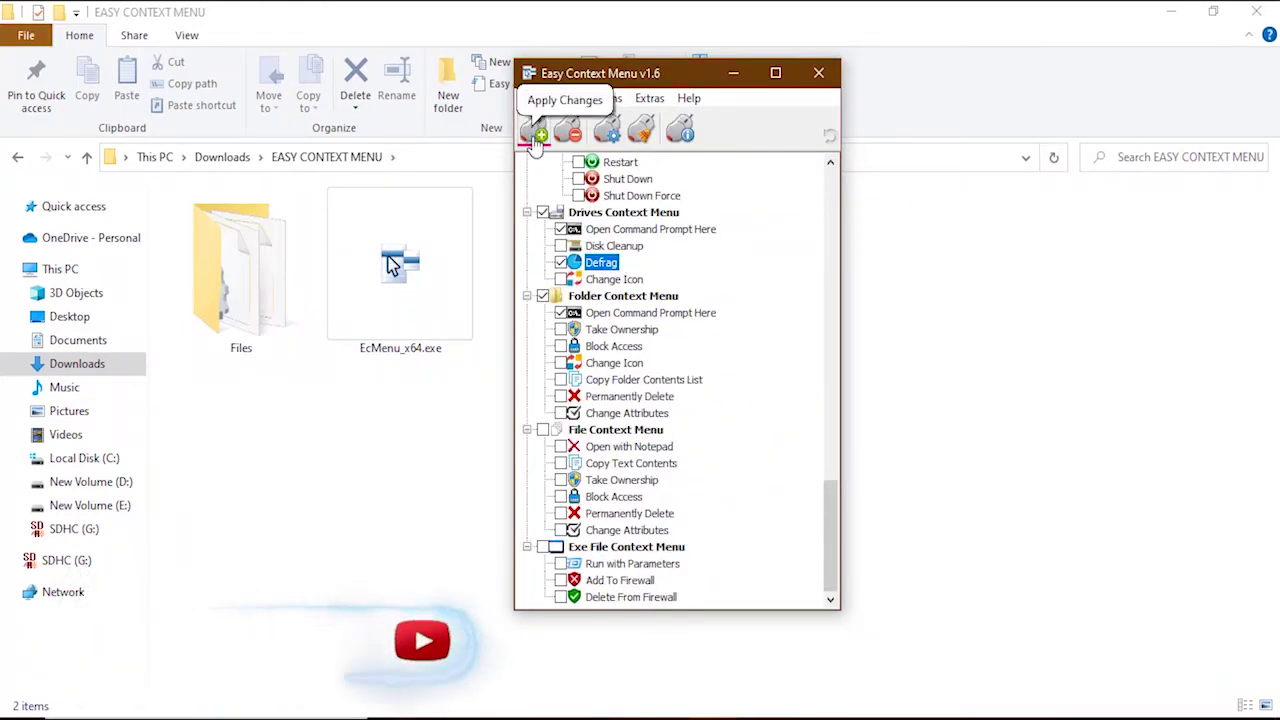
{"action": "left_click", "coordinate": [535, 133]}
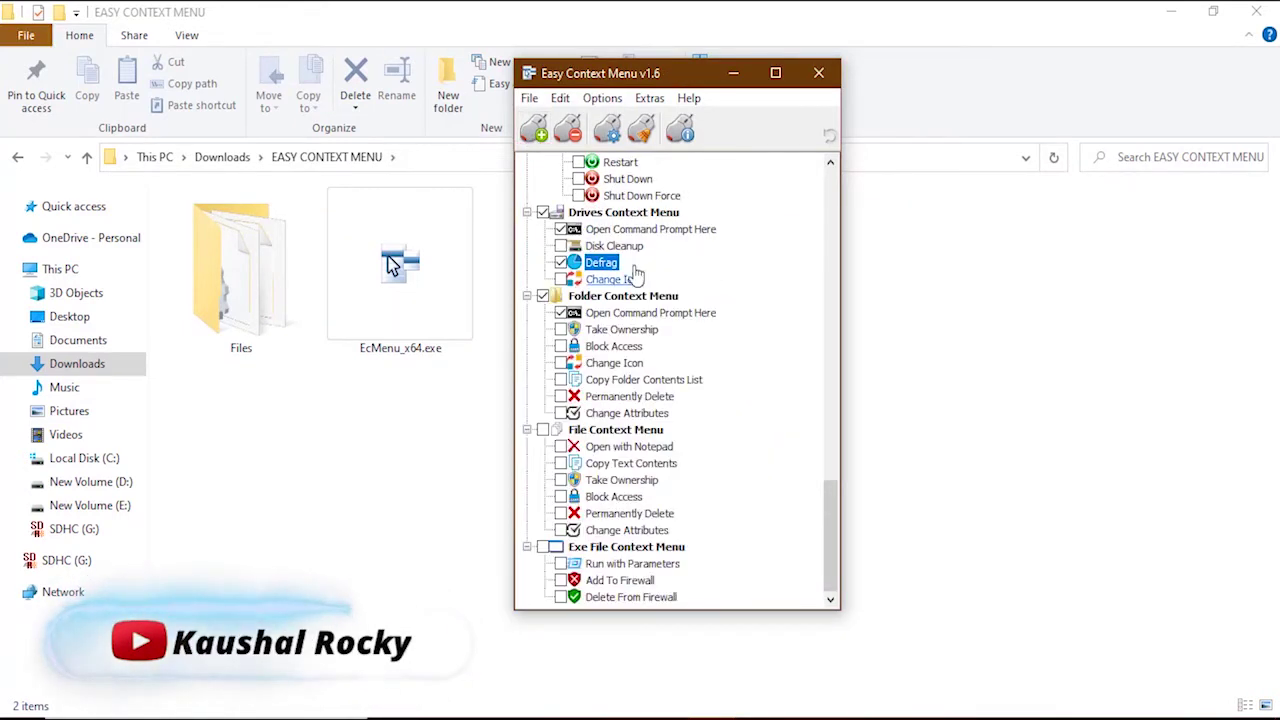
{"action": "key", "text": "alt+F4"}
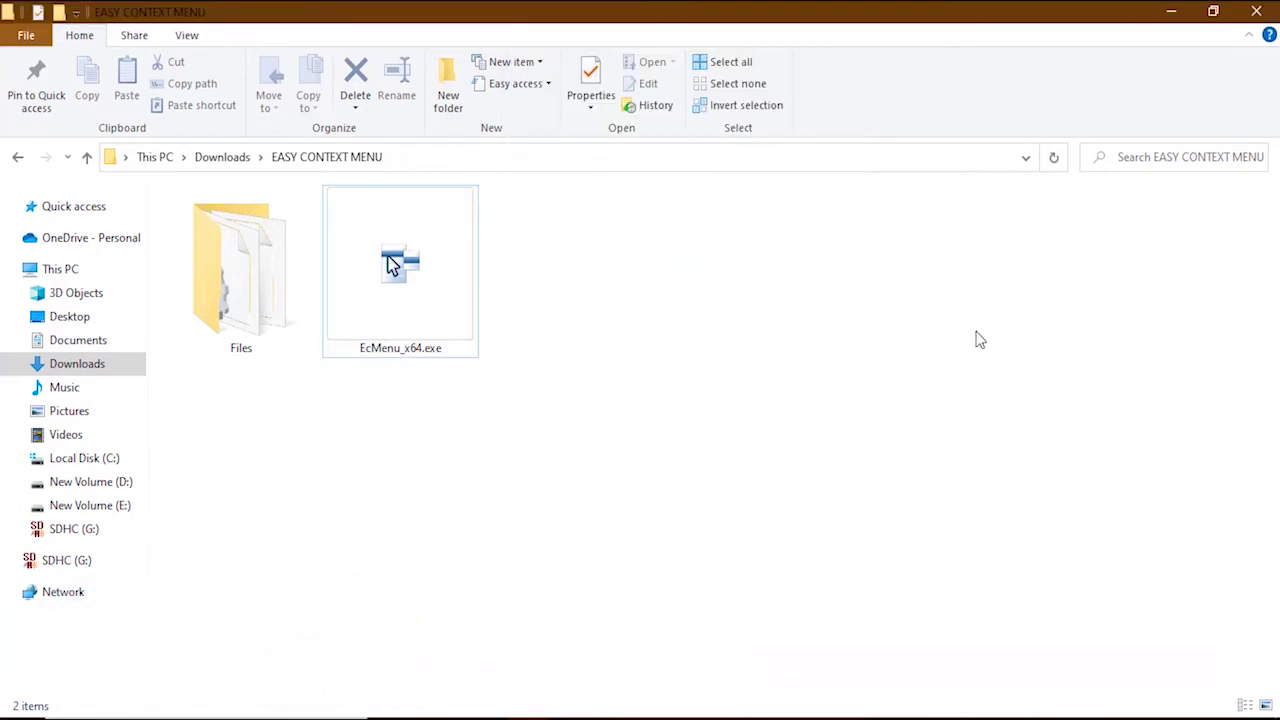
Check the folder background's context menu for the Tools, System Tools and Turn Off Options entries.
{"action": "right_click", "coordinate": [977, 337]}
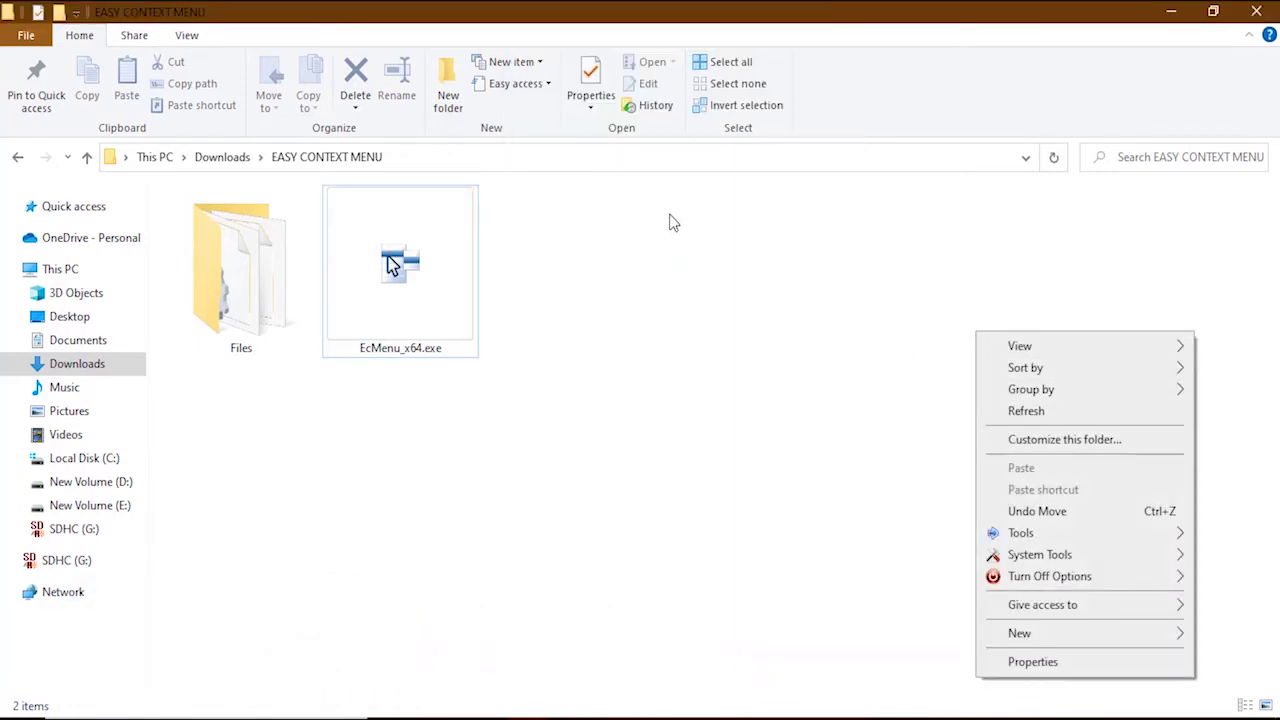
{"action": "right_click", "coordinate": [672, 222]}
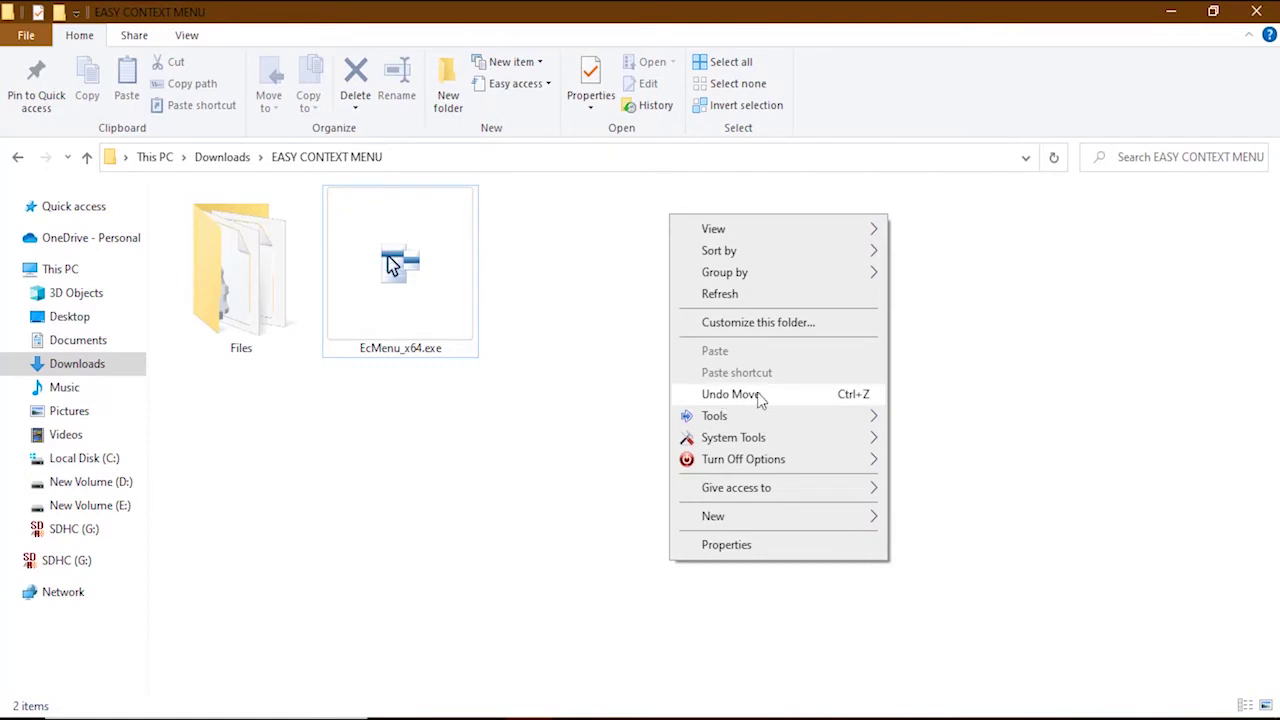
{"action": "right_click", "coordinate": [704, 240]}
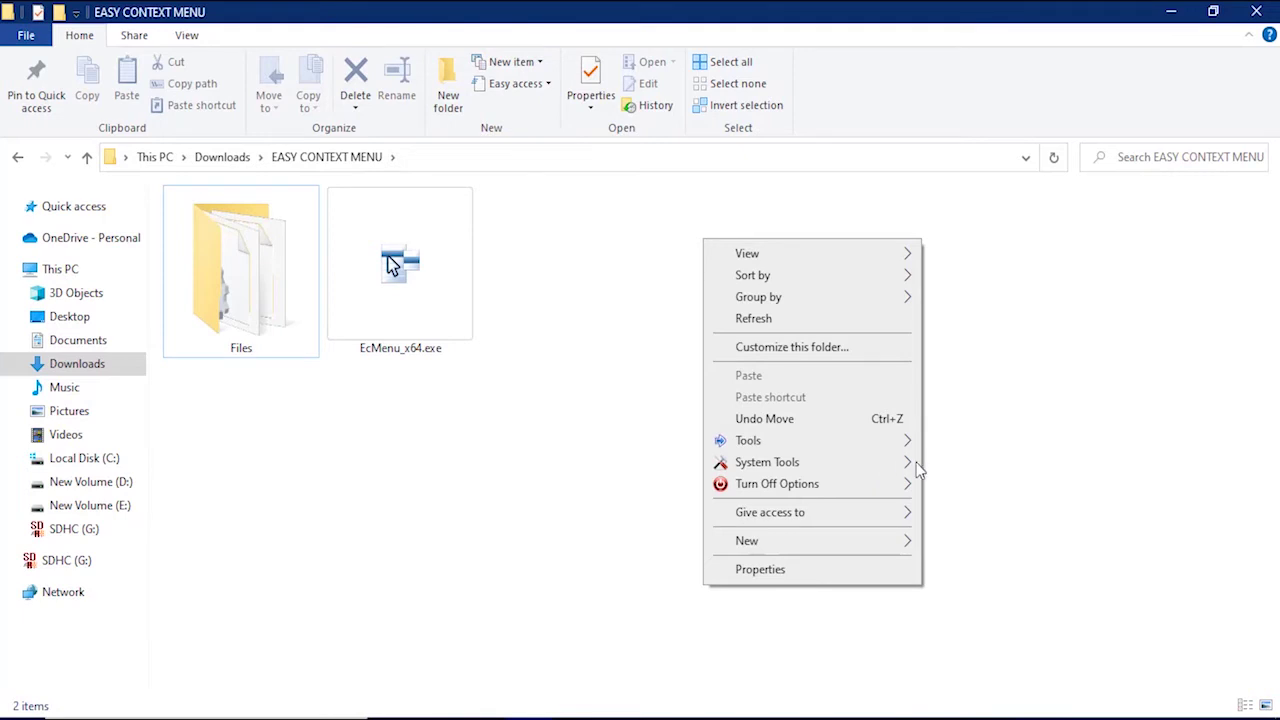
{"action": "right_click", "coordinate": [726, 353]}
{"action": "mouse_move", "coordinate": [893, 586]}
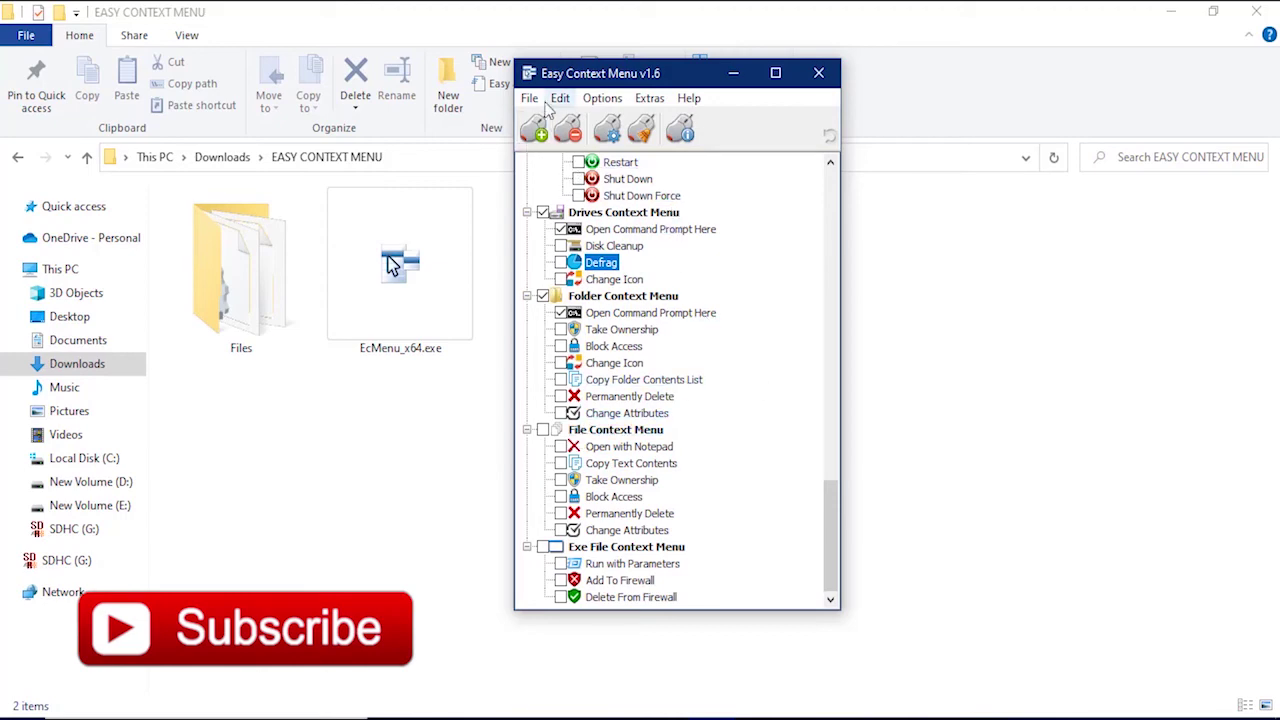
Open the List Editor and examine the desktop Tools entry's settings and its available target context menus.
{"action": "left_click", "coordinate": [609, 130]}
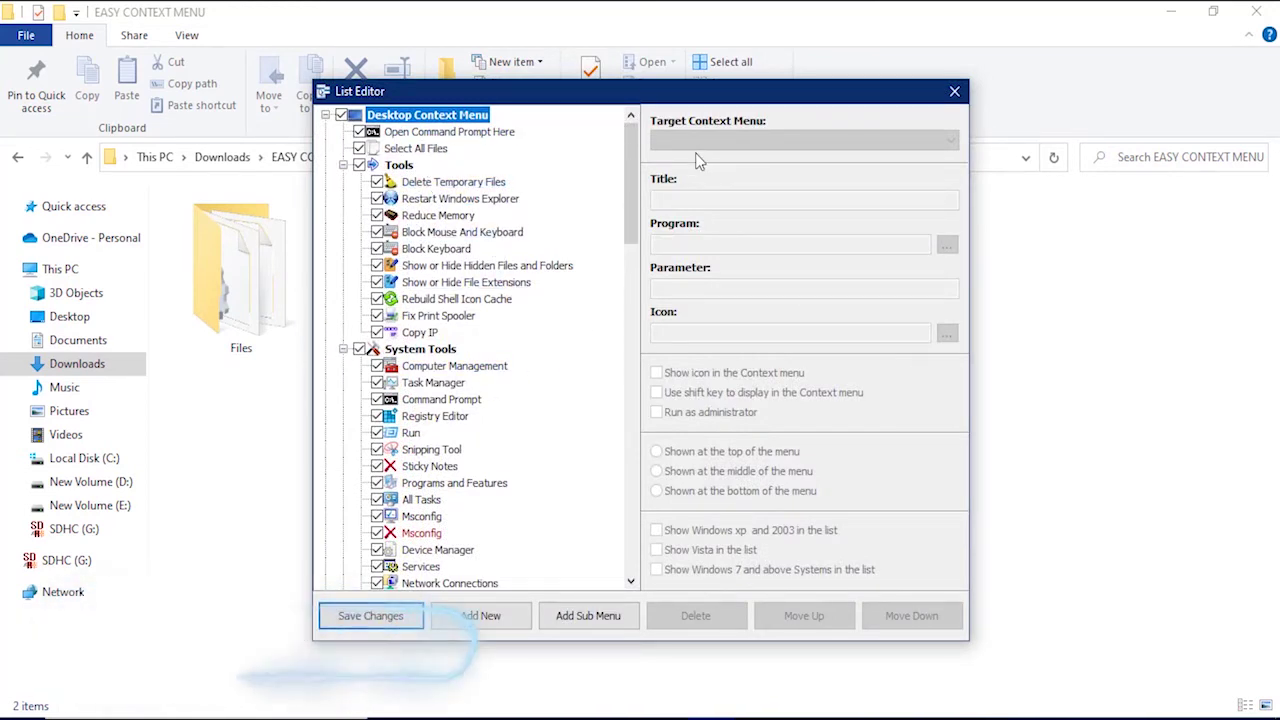
{"action": "left_click", "coordinate": [399, 165]}
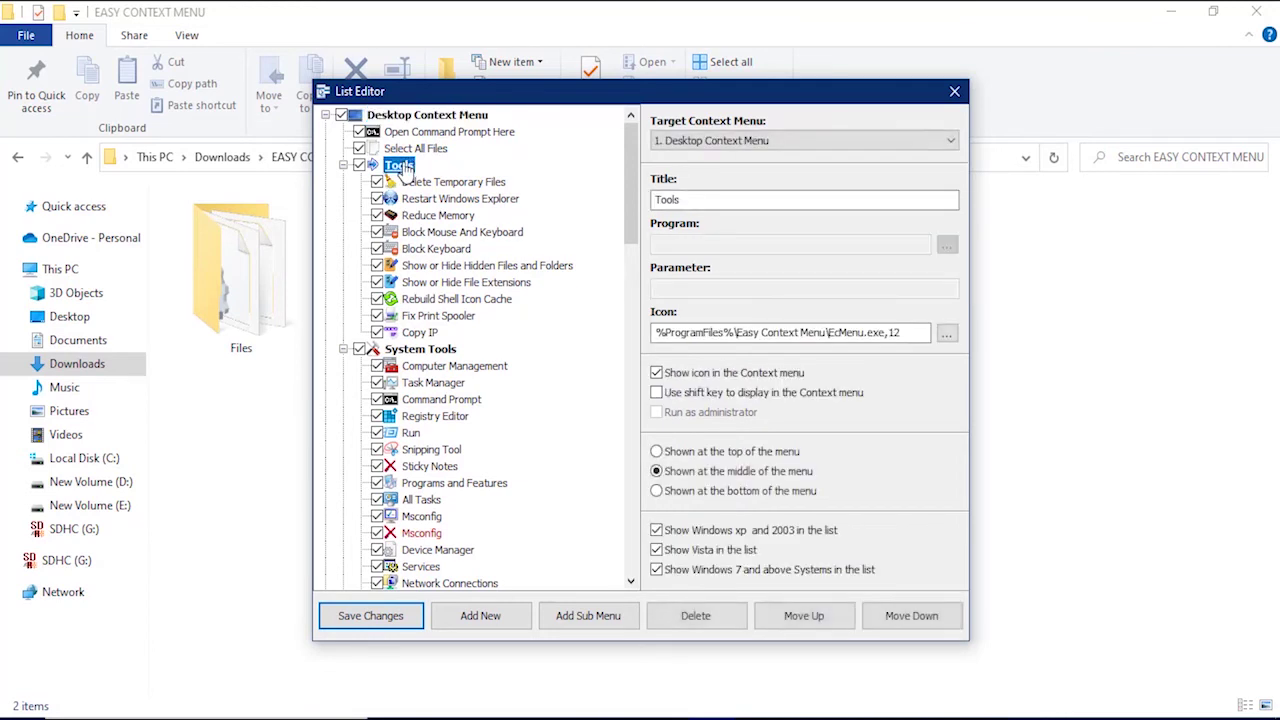
{"action": "left_click", "coordinate": [768, 144]}
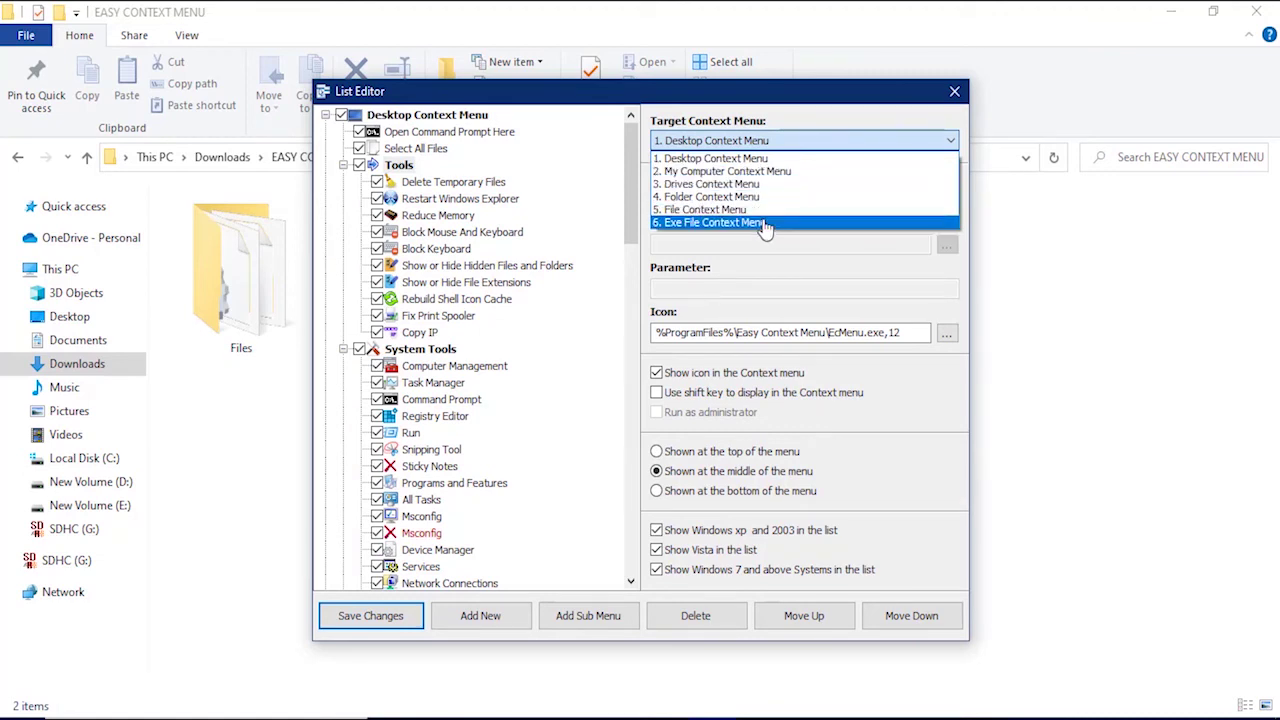
{"action": "left_click", "coordinate": [763, 140]}
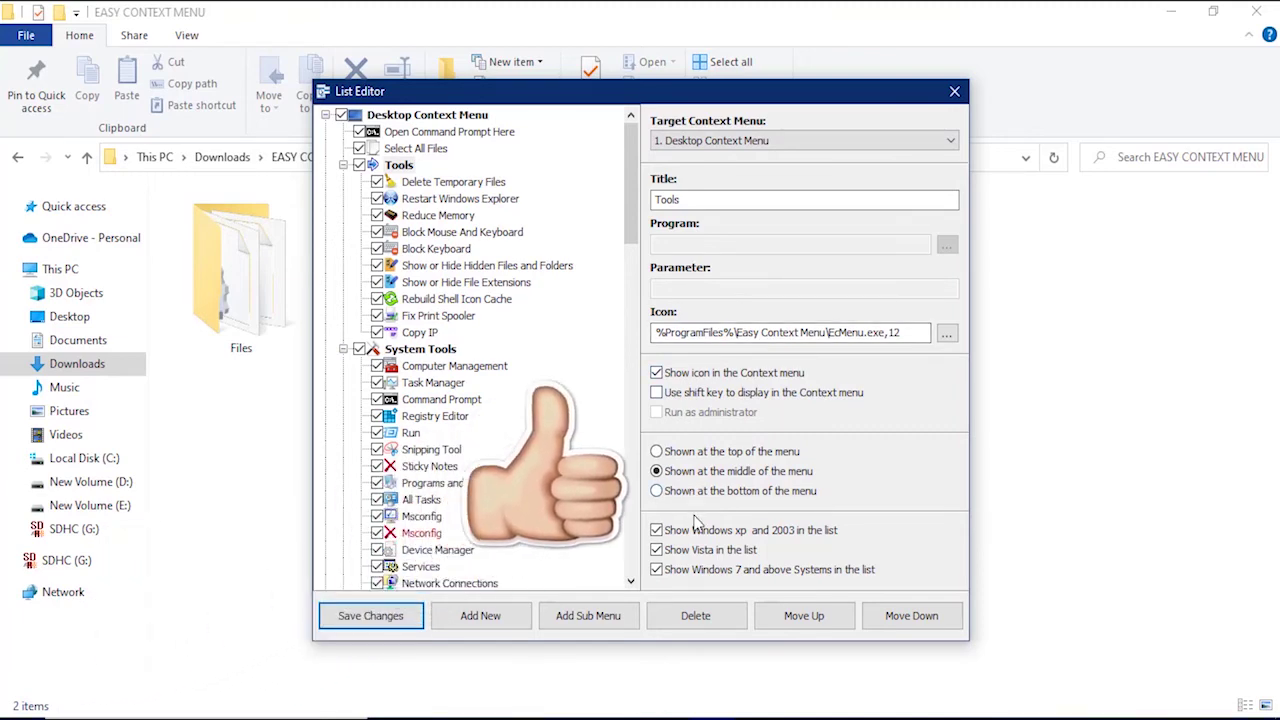
{"action": "left_click", "coordinate": [361, 168]}
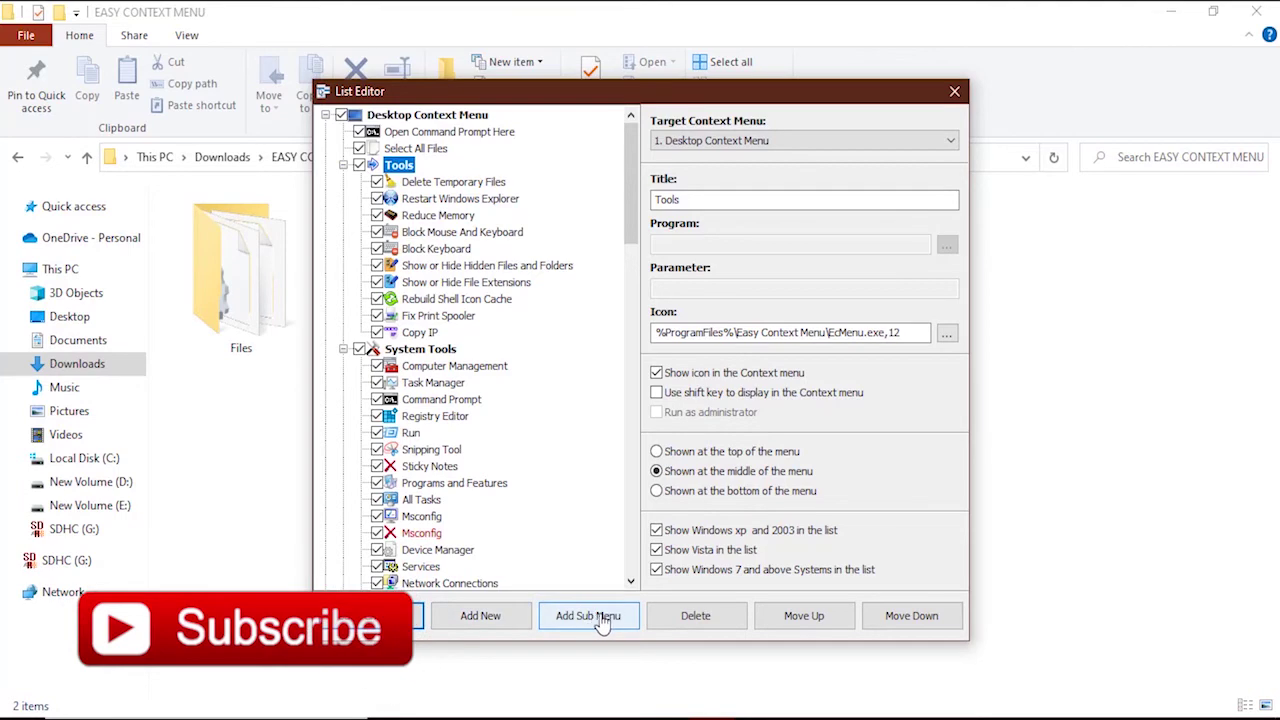
Move the Task Manager entry up one place in the desktop System Tools, and back down again.
{"action": "left_click", "coordinate": [432, 385]}
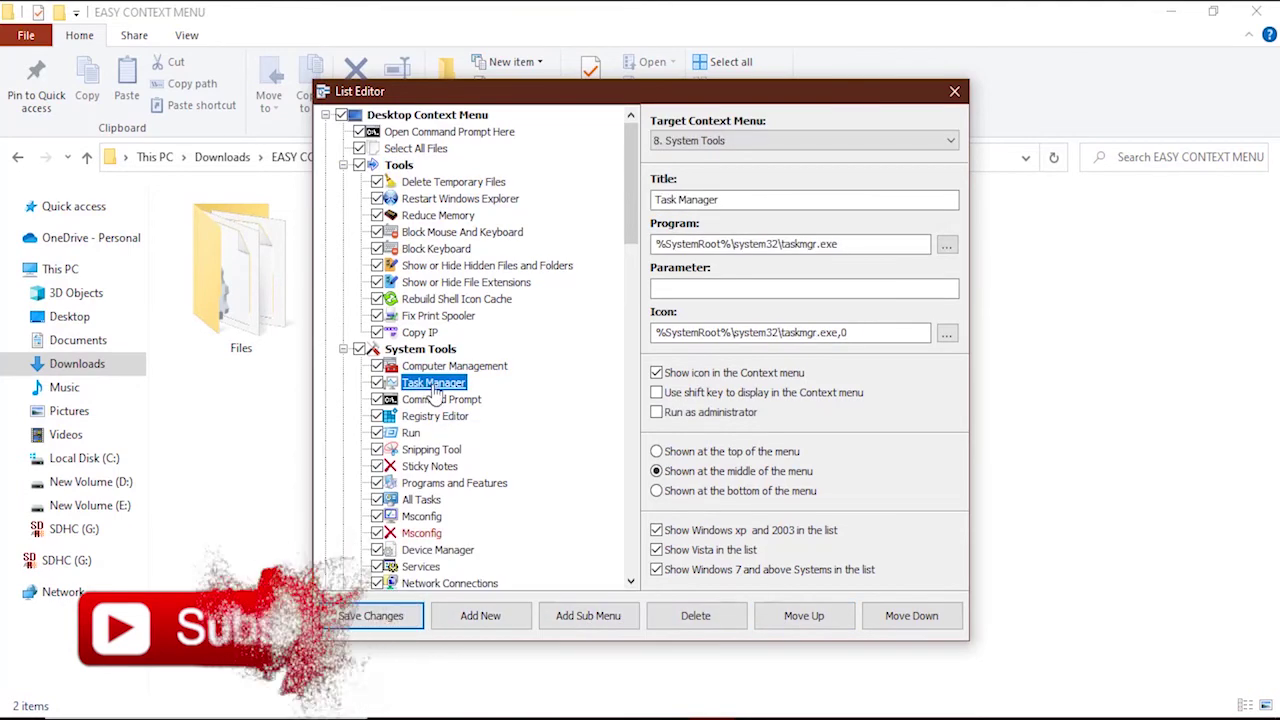
{"action": "left_click", "coordinate": [800, 616]}
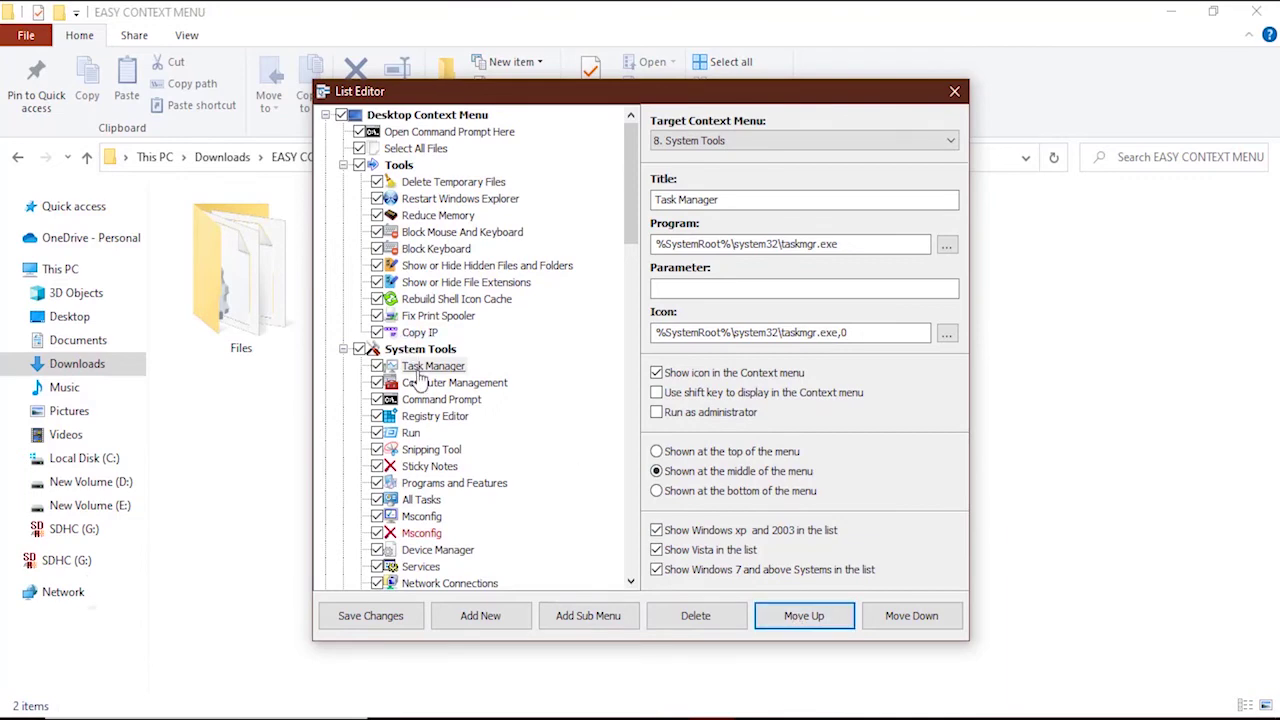
{"action": "left_click", "coordinate": [918, 628]}
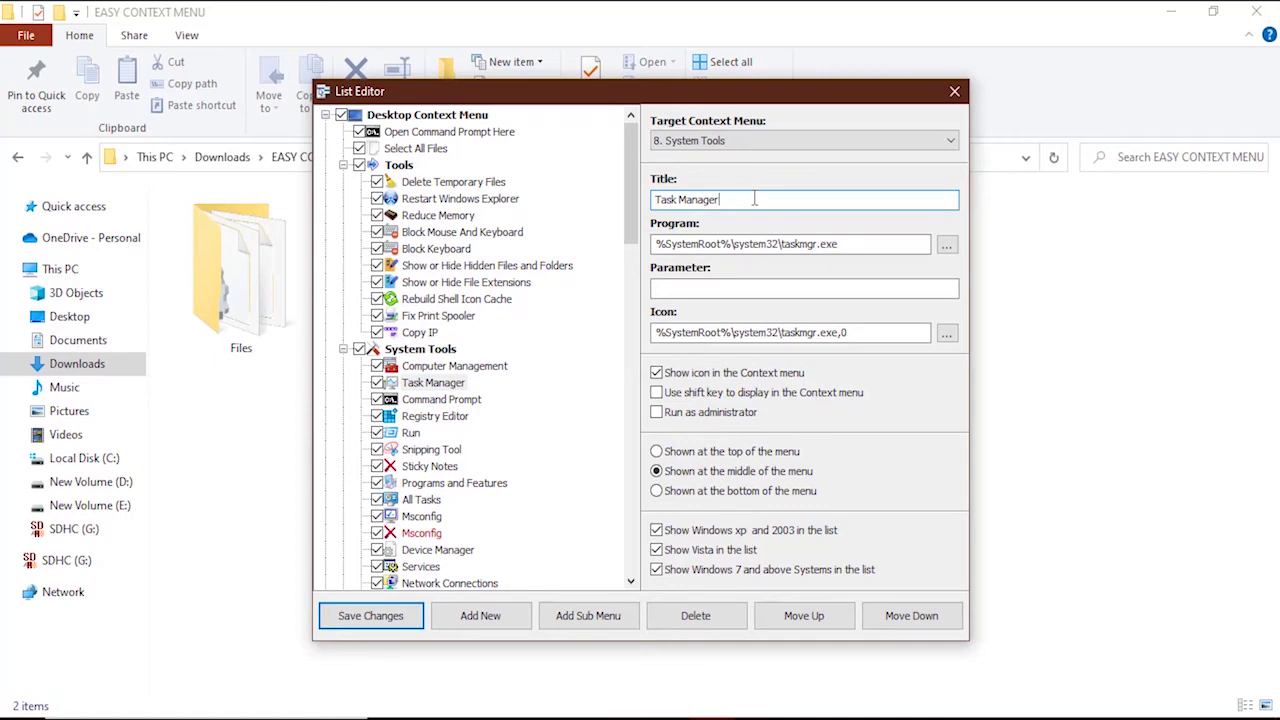
Look at the program file chooser for the Task Manager entry, dismiss it, and close the List Editor without saving.
{"action": "left_click", "coordinate": [946, 246]}
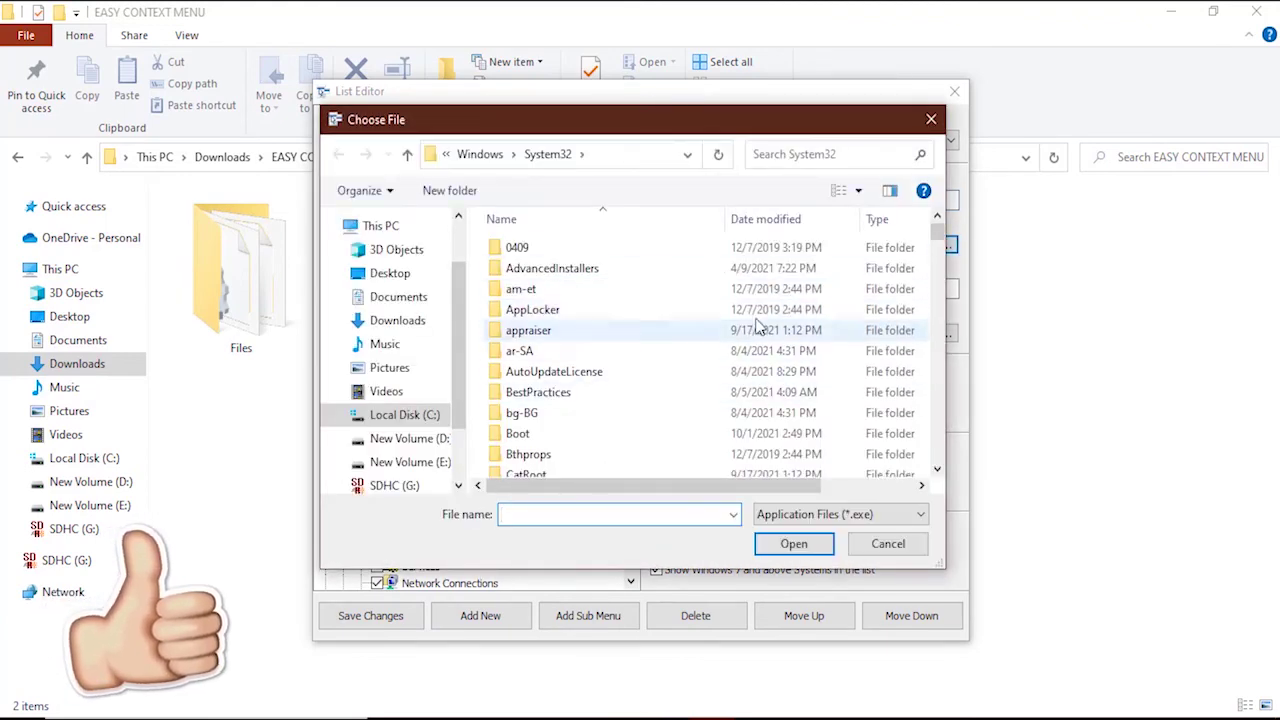
{"action": "left_click", "coordinate": [930, 121]}
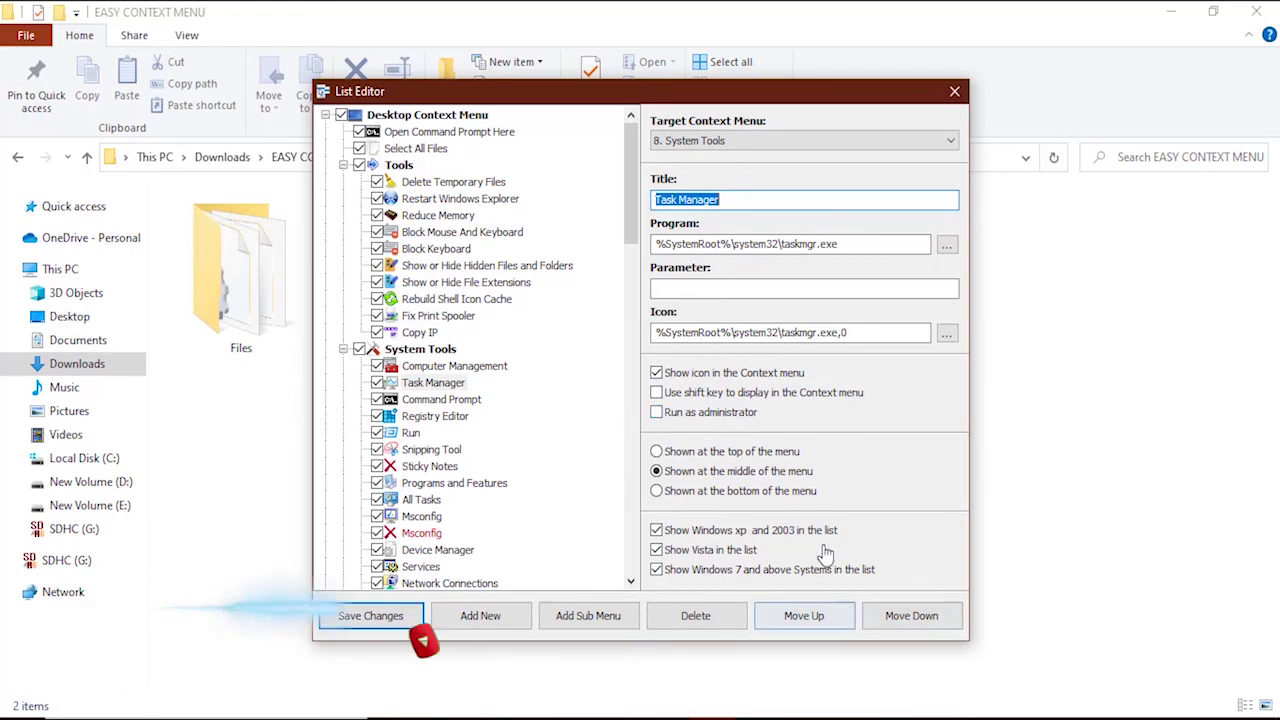
{"action": "left_click", "coordinate": [956, 92]}
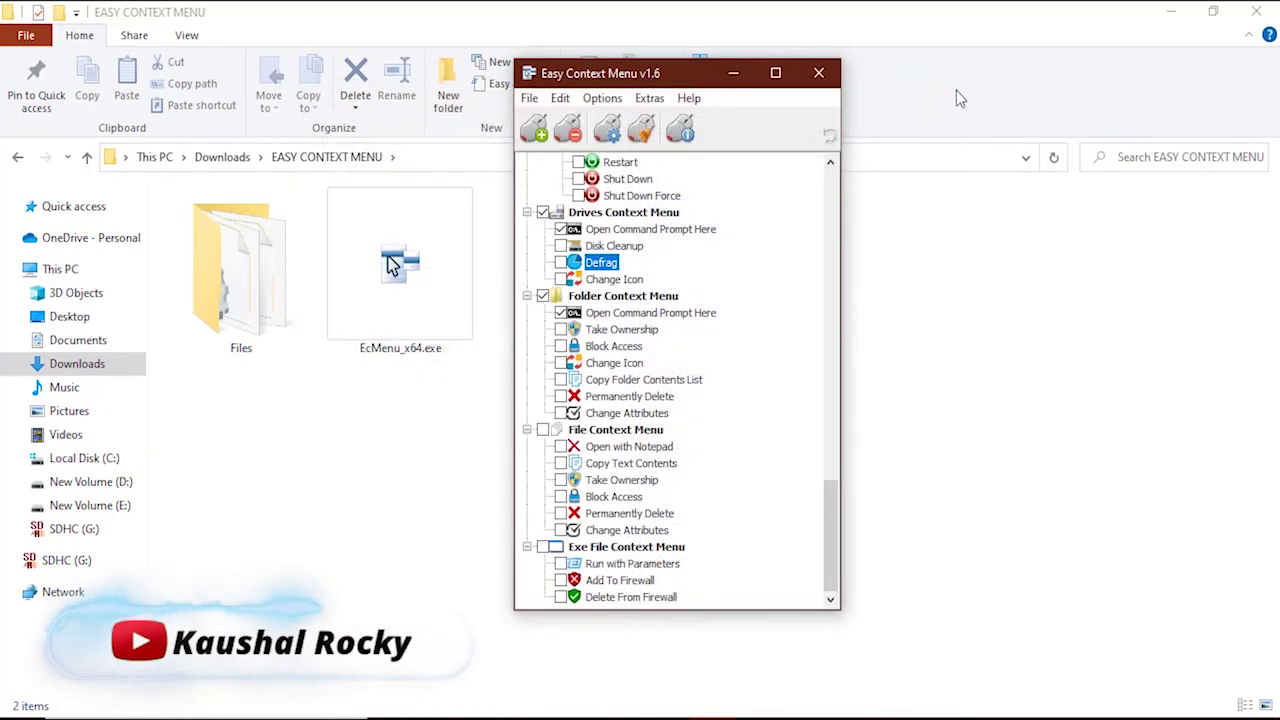